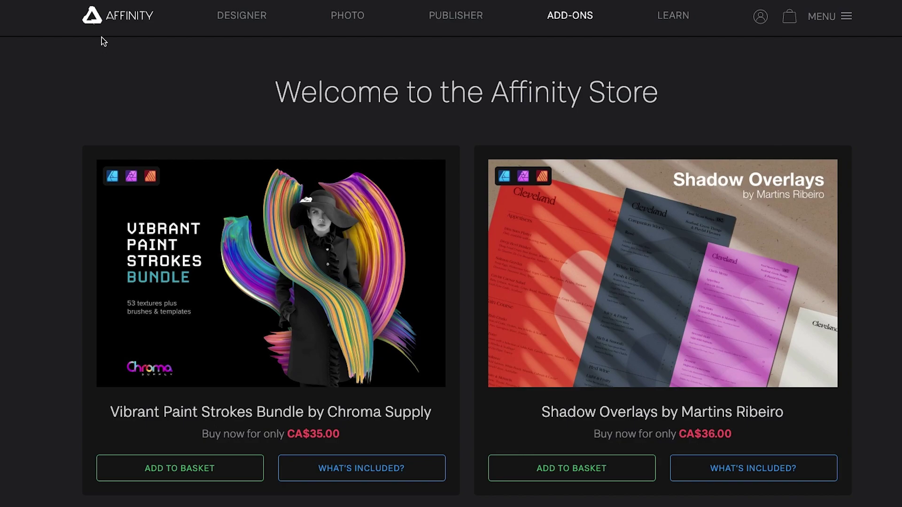
Scroll the Add-ons page to the Dreamphography brushes banner marked Free for all owners.
scroll(254, 176, down, 3)
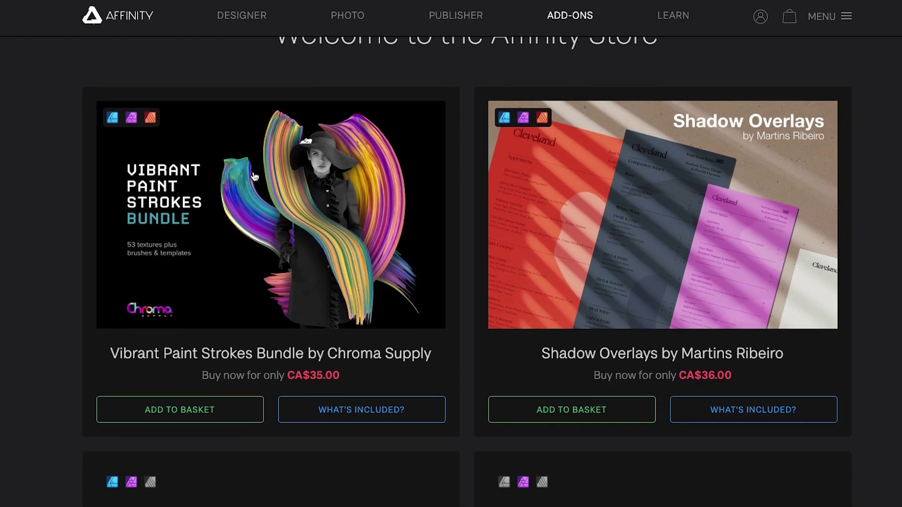
scroll(127, 173, down, 5)
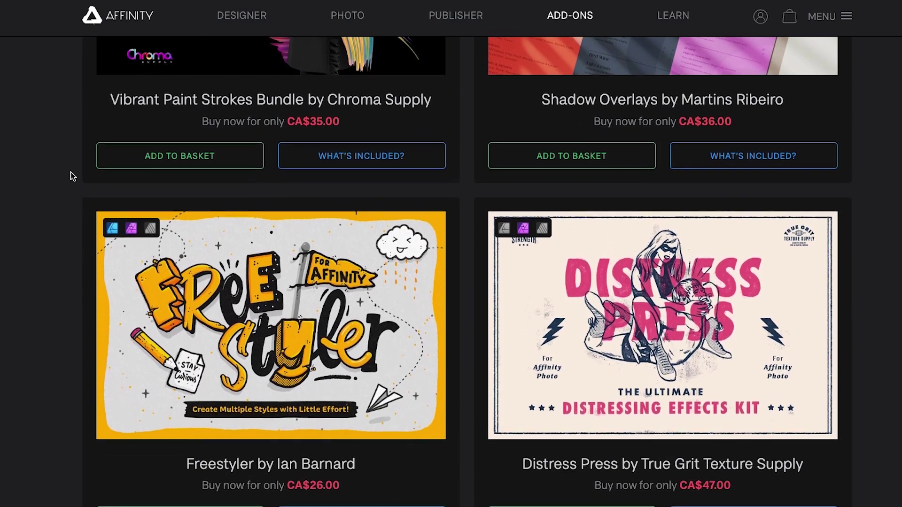
scroll(55, 174, down, 3)
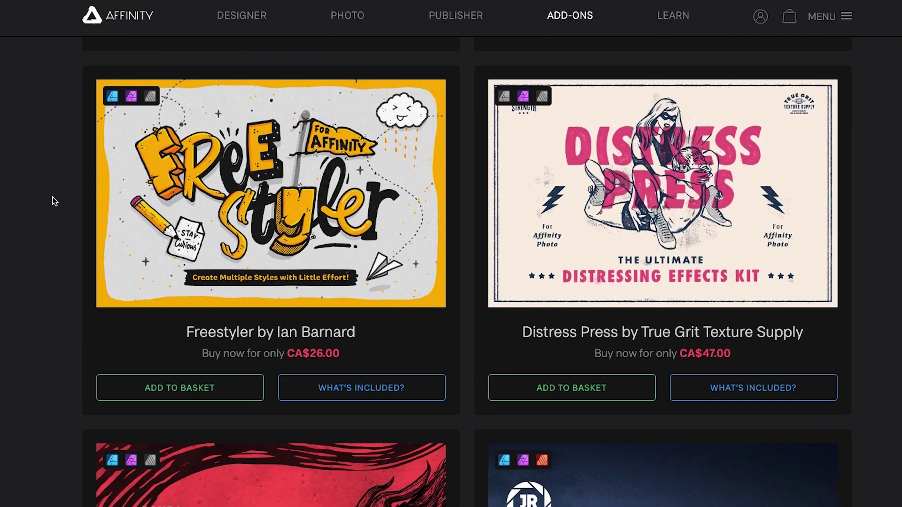
scroll(52, 200, down, 13)
scroll(51, 205, down, 20)
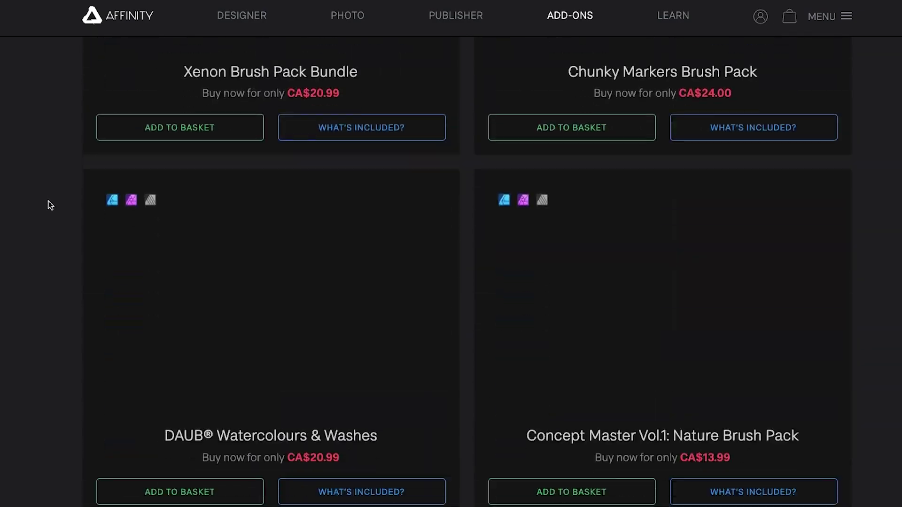
scroll(51, 206, down, 6)
scroll(50, 204, up, 3)
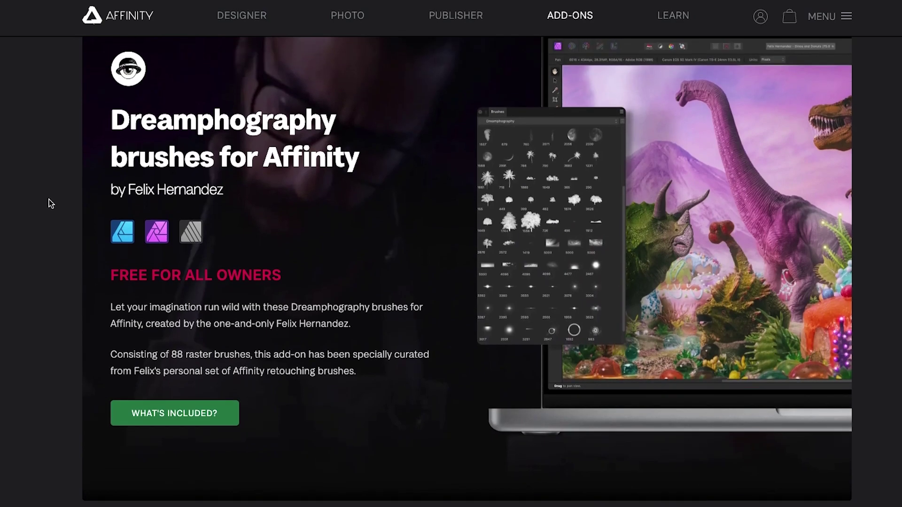
scroll(49, 199, up, 1)
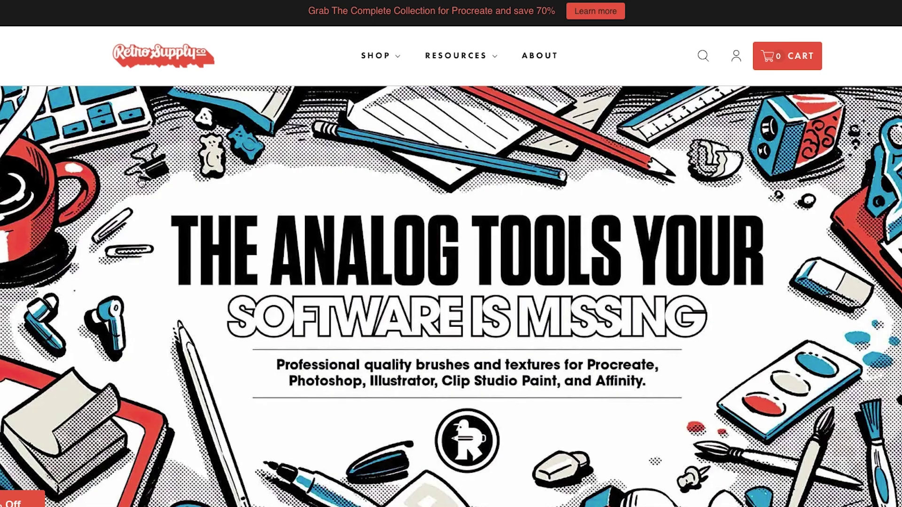
Go to SHOP > Affinity > Brushes, scroll the product grid, and close the 20% off popup.
mouse_move(377, 54)
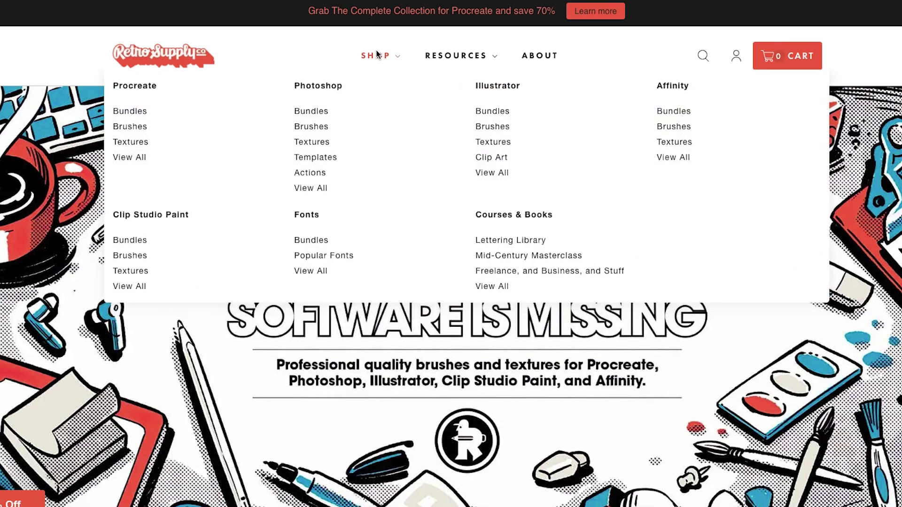
click(681, 129)
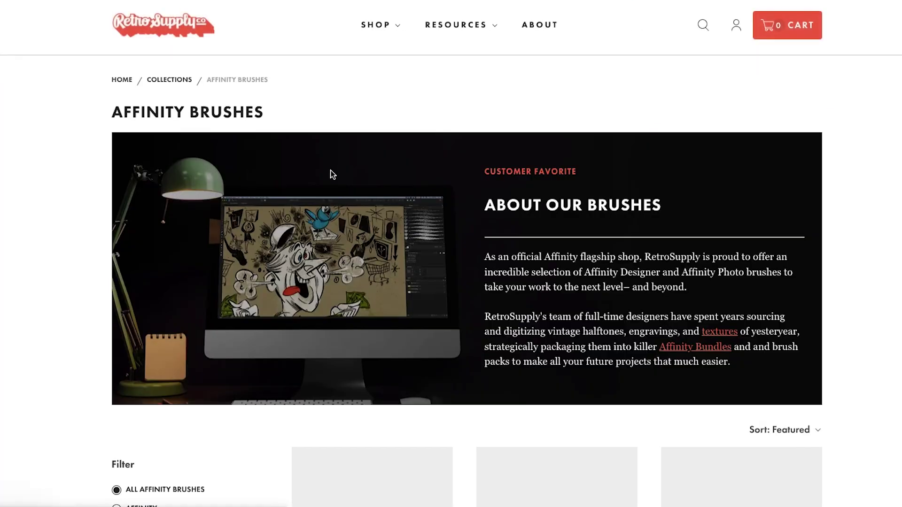
scroll(324, 174, down, 4)
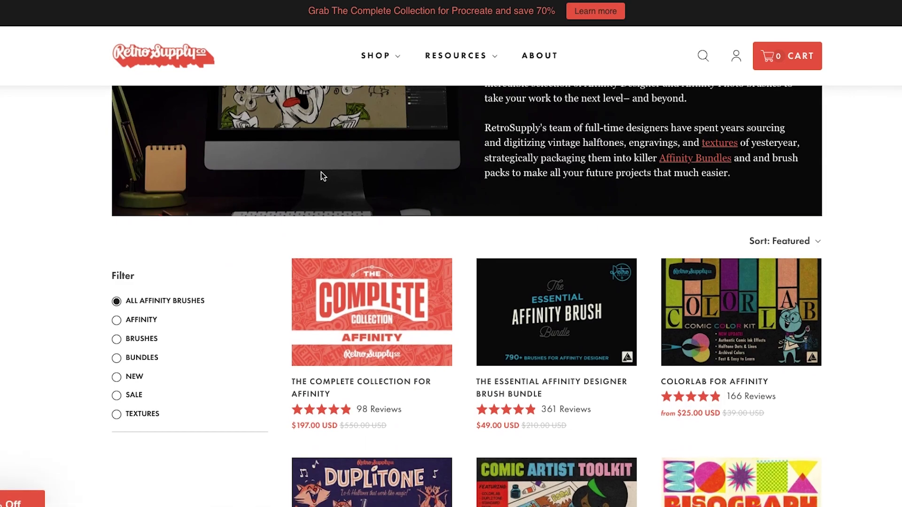
scroll(321, 173, down, 1)
scroll(319, 173, down, 1)
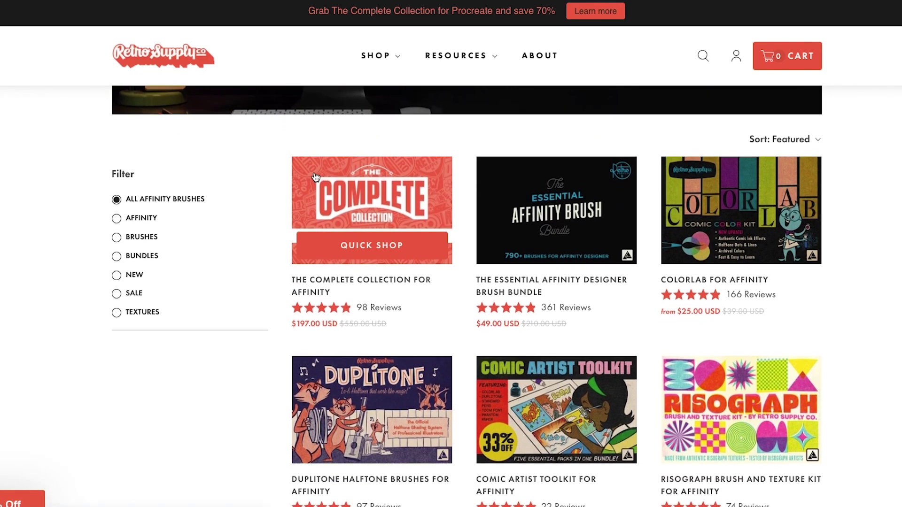
scroll(316, 177, down, 2)
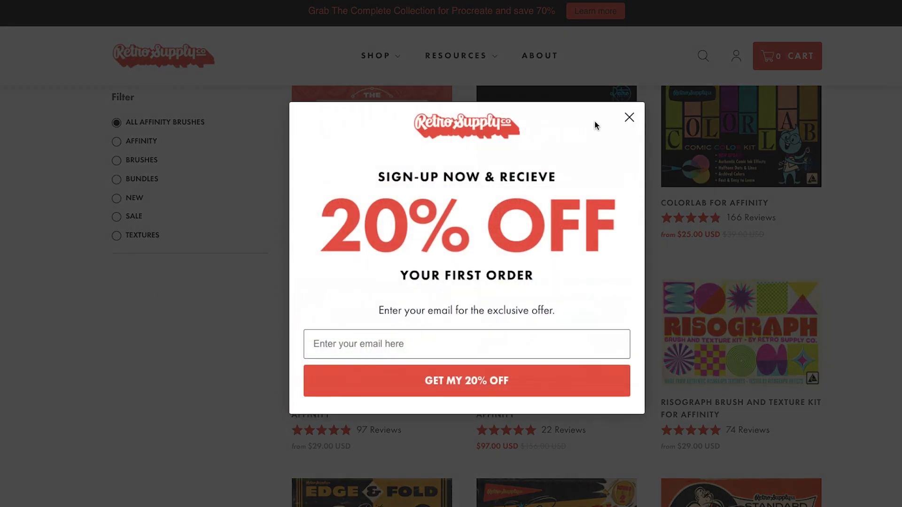
click(629, 117)
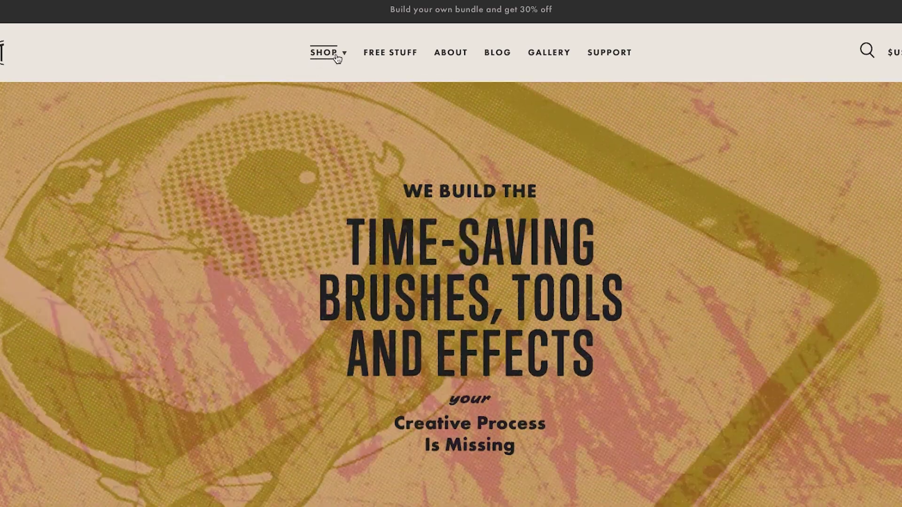
Go to SHOP > For Affinity > Brushes and scroll through the product grid and back up.
click(336, 54)
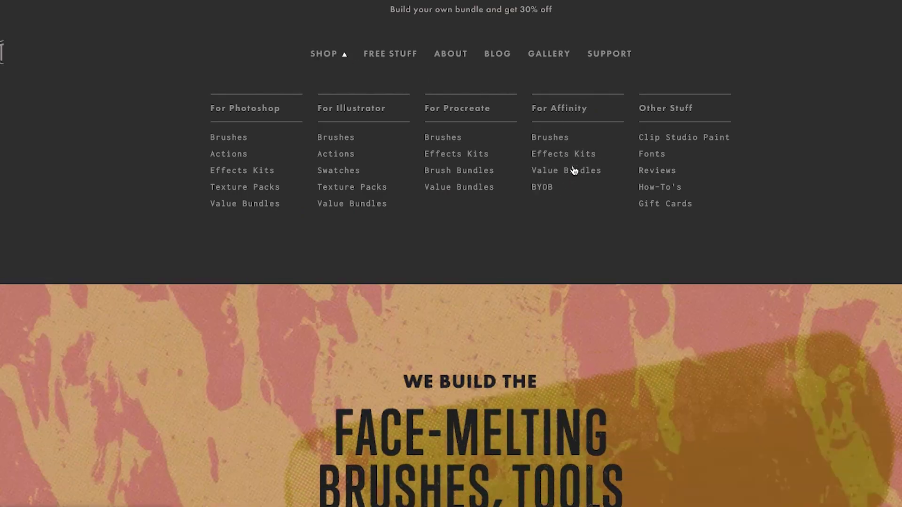
click(561, 140)
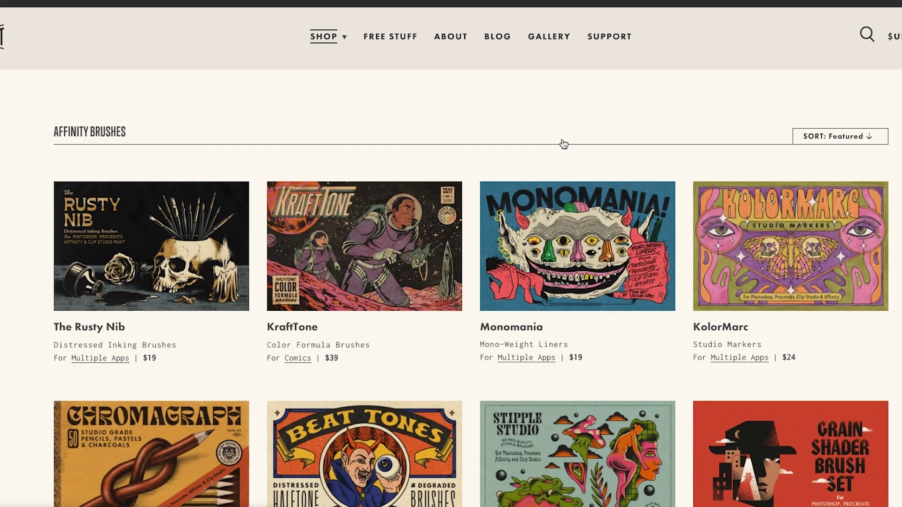
scroll(525, 145, down, 4)
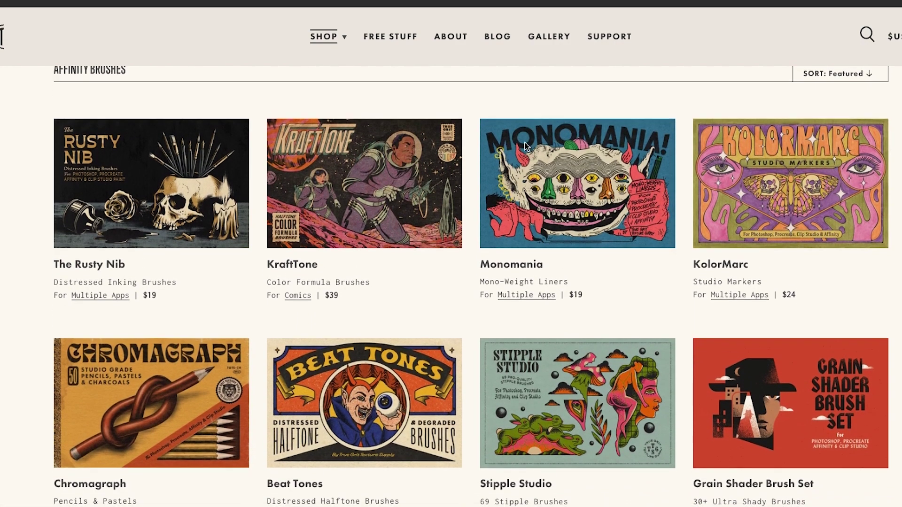
scroll(526, 148, down, 1)
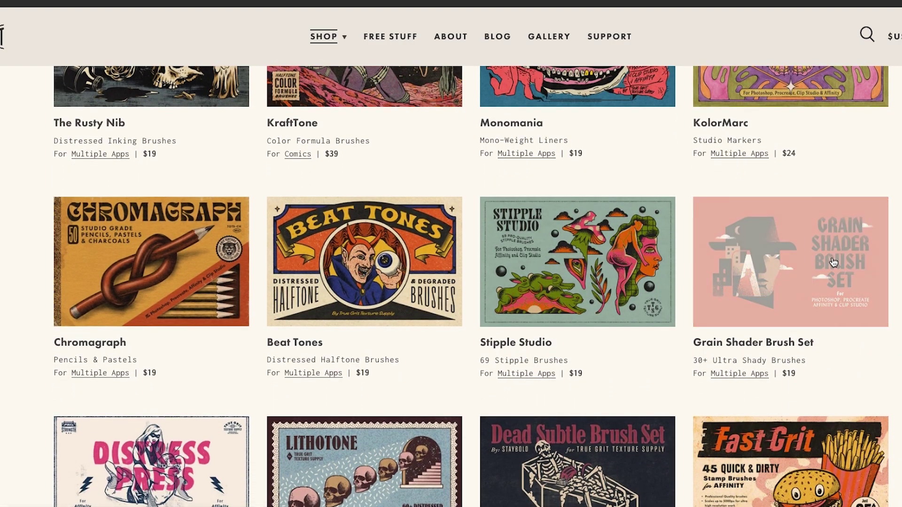
scroll(884, 235, down, 10)
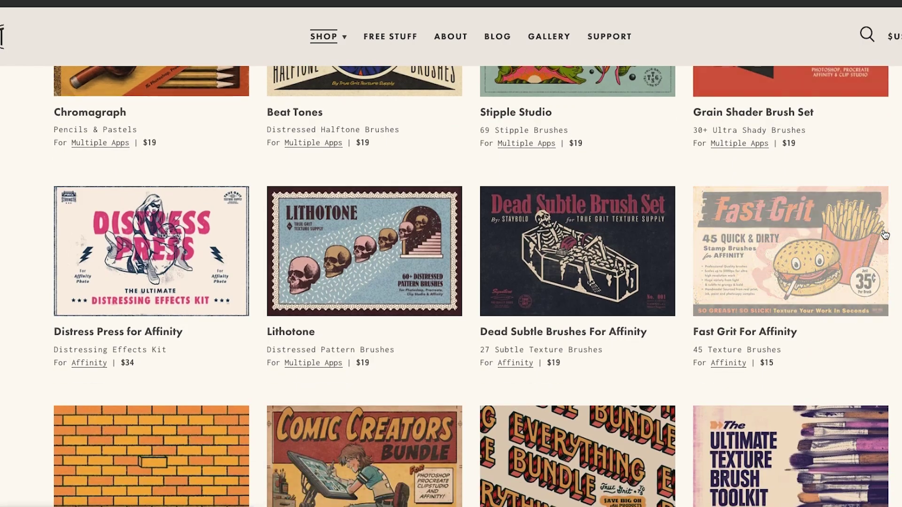
scroll(885, 235, up, 15)
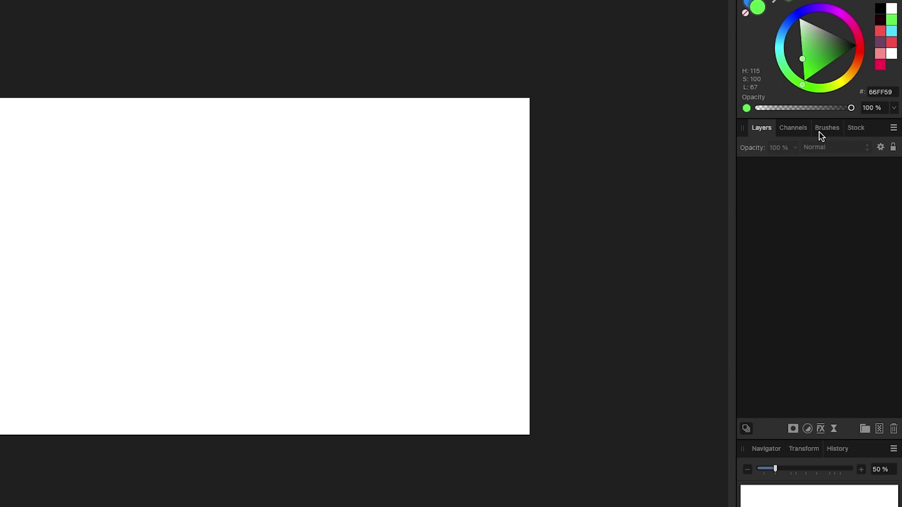
Choose Import Brushes… from the Brushes panel menu and select dreamphography-brushes-for-v2.afbrushes.
click(819, 133)
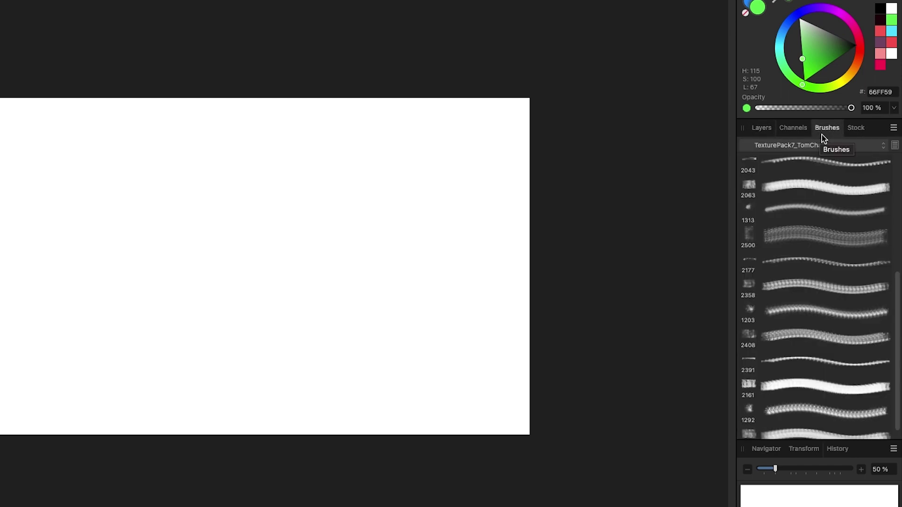
click(893, 134)
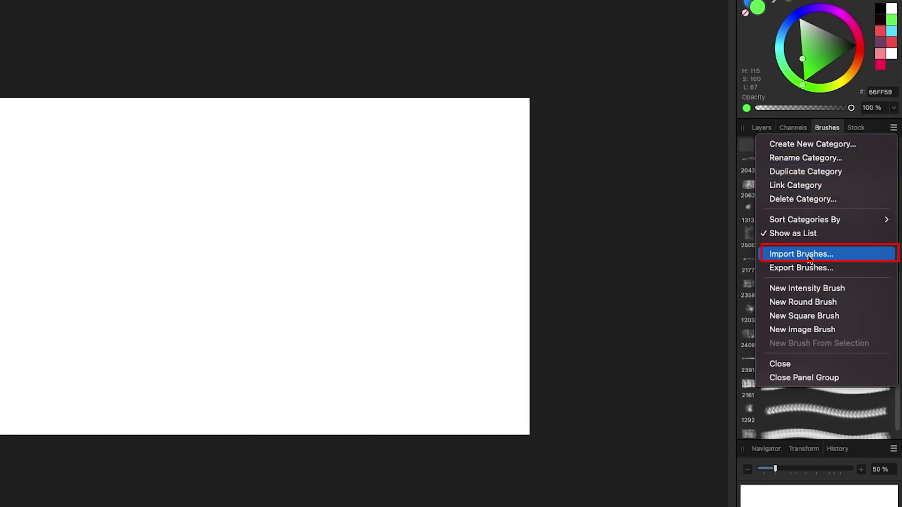
click(839, 258)
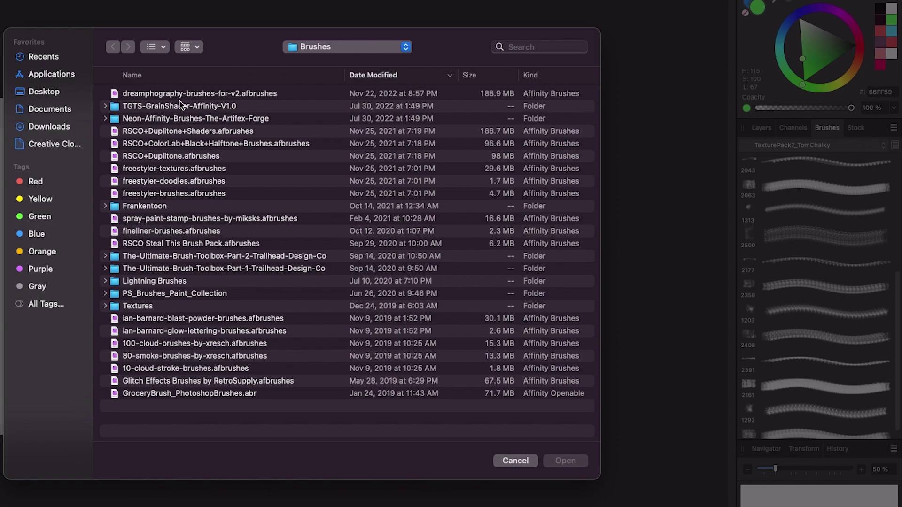
click(221, 94)
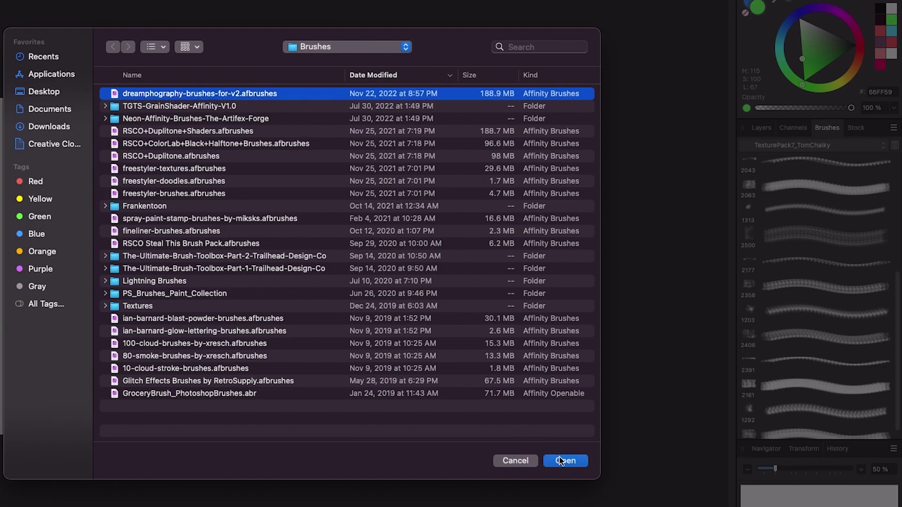
Confirm the import and switch the Brushes panel to the Dreamphography category.
click(512, 466)
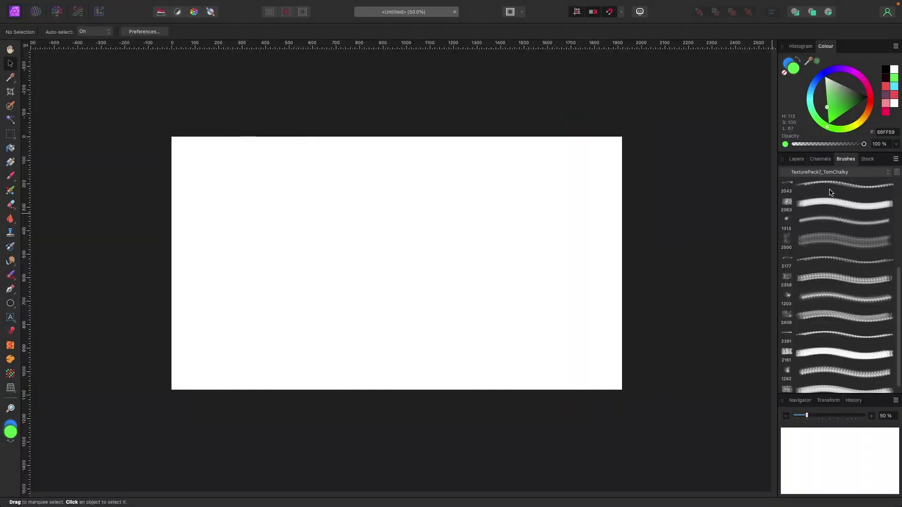
click(855, 172)
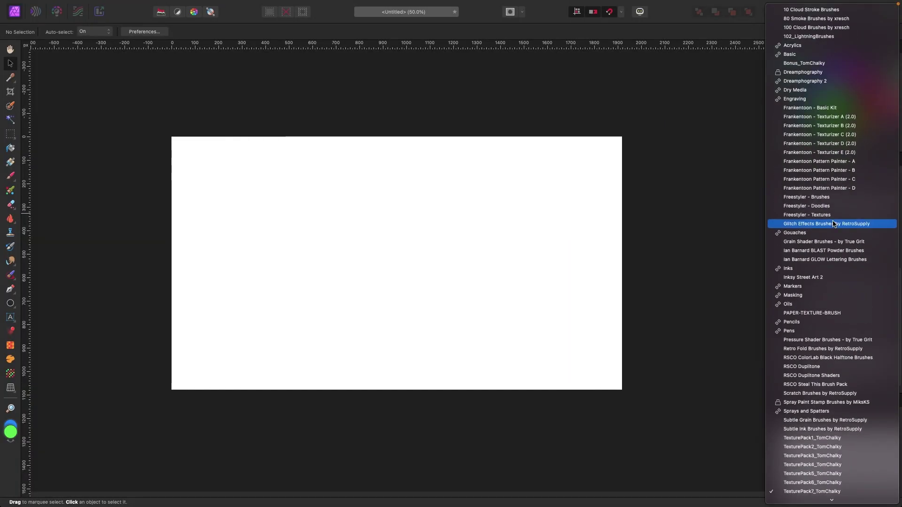
click(818, 71)
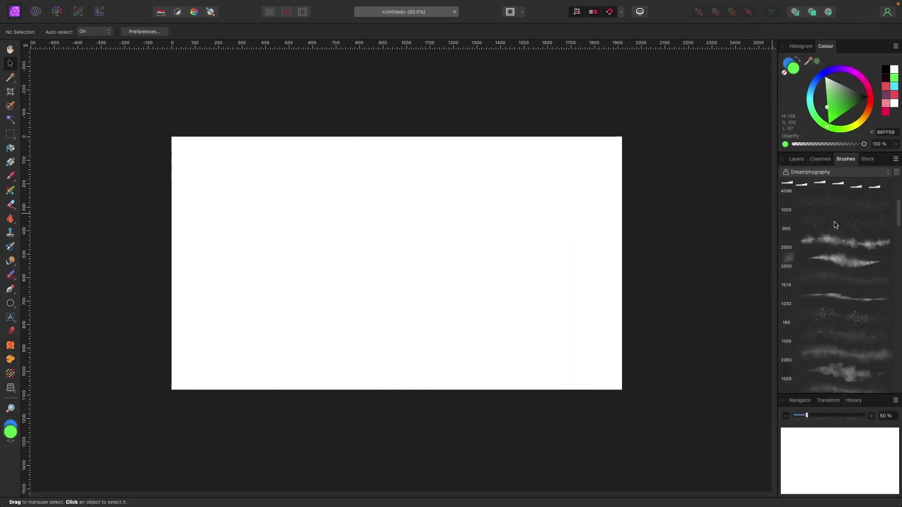
scroll(838, 225, down, 4)
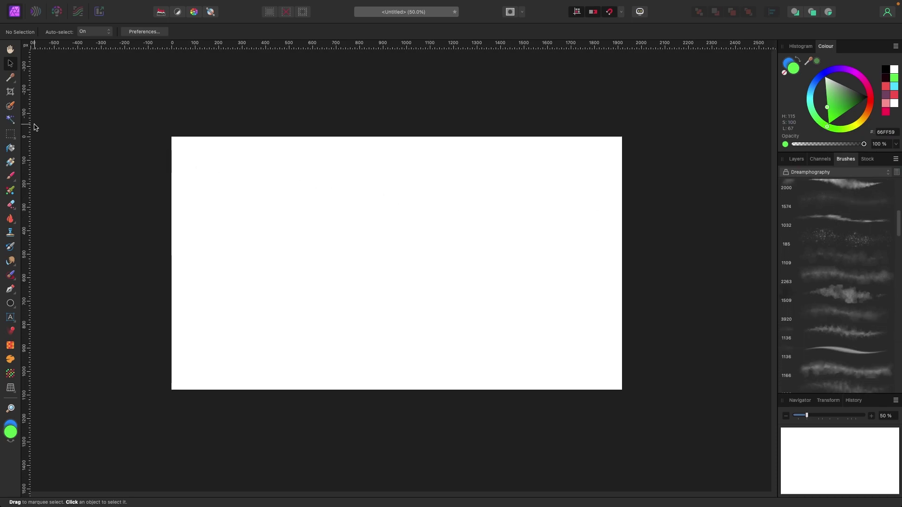
Select the Paint Brush tool with a lighter blue colour and the 185 speckle brush.
click(11, 175)
key(x)
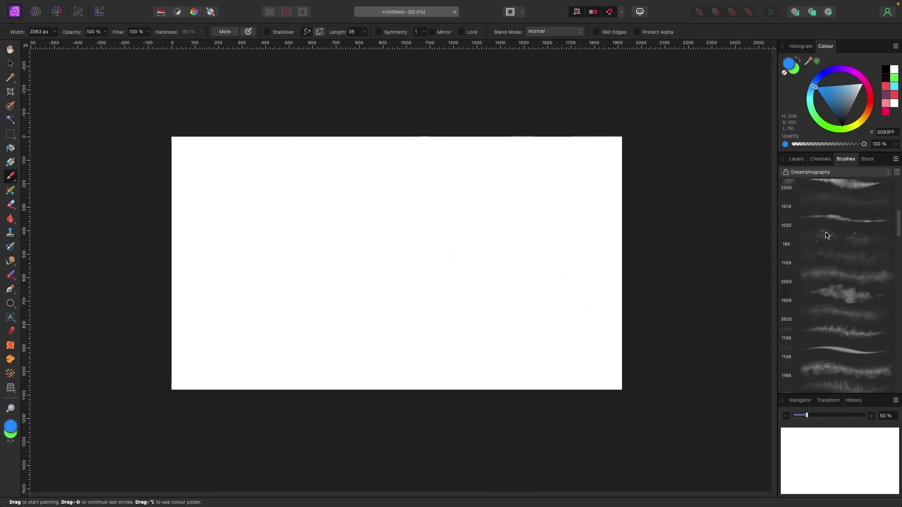
click(827, 236)
click(824, 86)
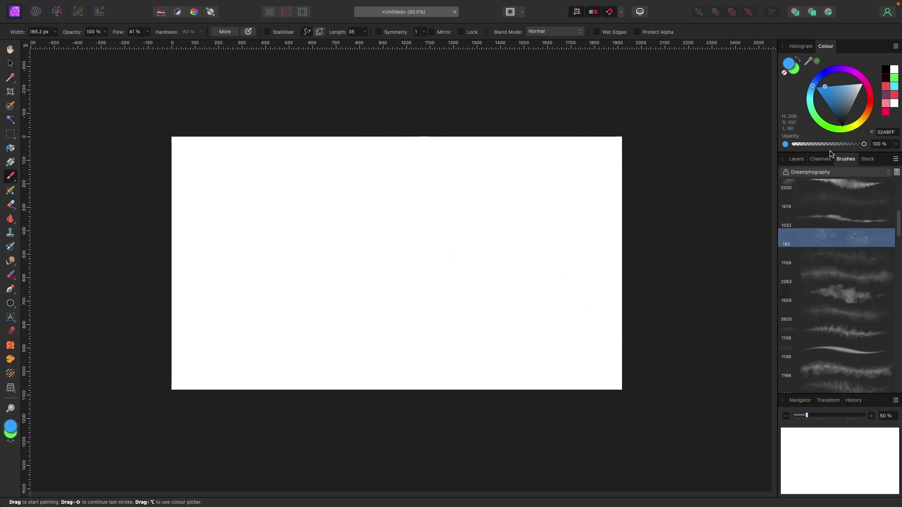
Paint blue speckles across the whole canvas with the 1574 brush.
click(836, 199)
mouse_move(596, 264)
mouse_down()
mouse_move(558, 233)
mouse_move(367, 254)
mouse_move(401, 248)
mouse_move(273, 249)
mouse_move(491, 261)
mouse_up()
scroll(864, 268, down, 1)
scroll(865, 268, down, 5)
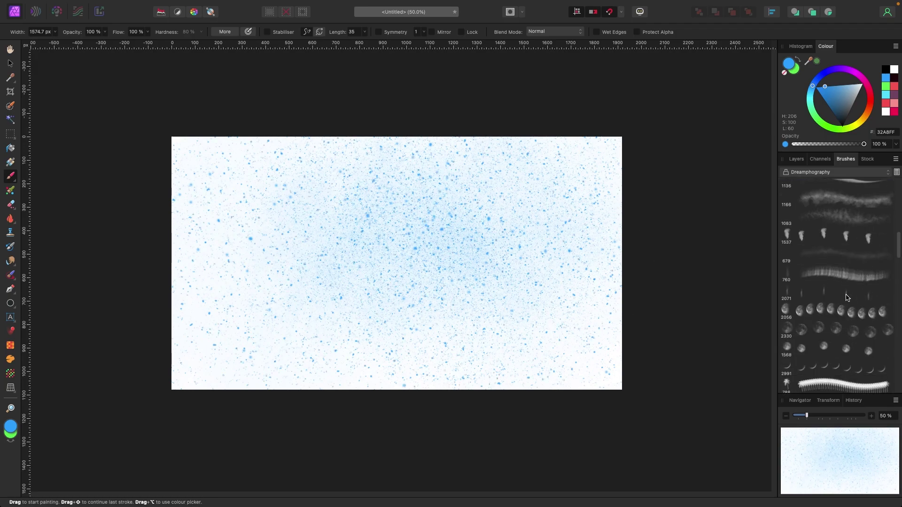
Stamp a smaller blue moon on the left side with the 2056 brush.
click(841, 310)
mouse_move(517, 225)
mouse_down()
mouse_move(373, 227)
mouse_move(413, 235)
mouse_move(433, 254)
mouse_move(289, 232)
mouse_up()
click(268, 225)
Stamp a row of palm trees with the 718 brush in blue and green, undoing misplaced stamps.
scroll(865, 315, down, 4)
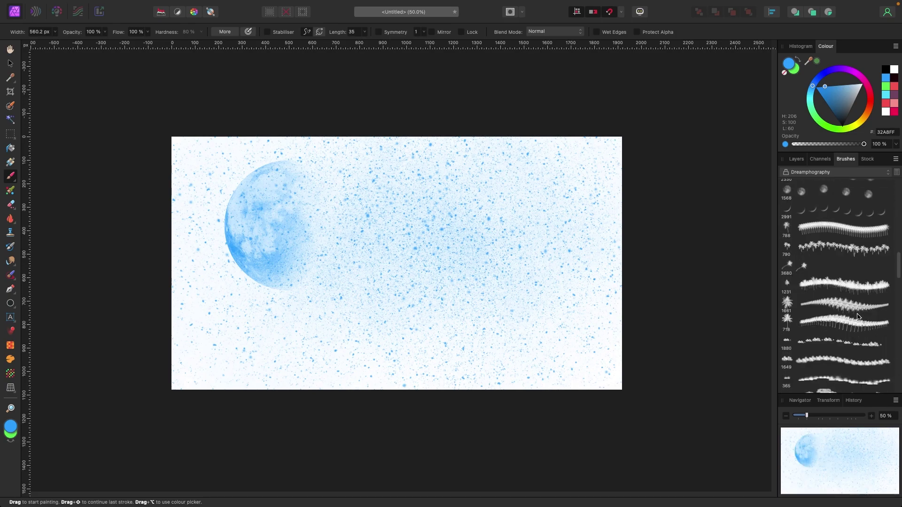
click(845, 324)
click(449, 291)
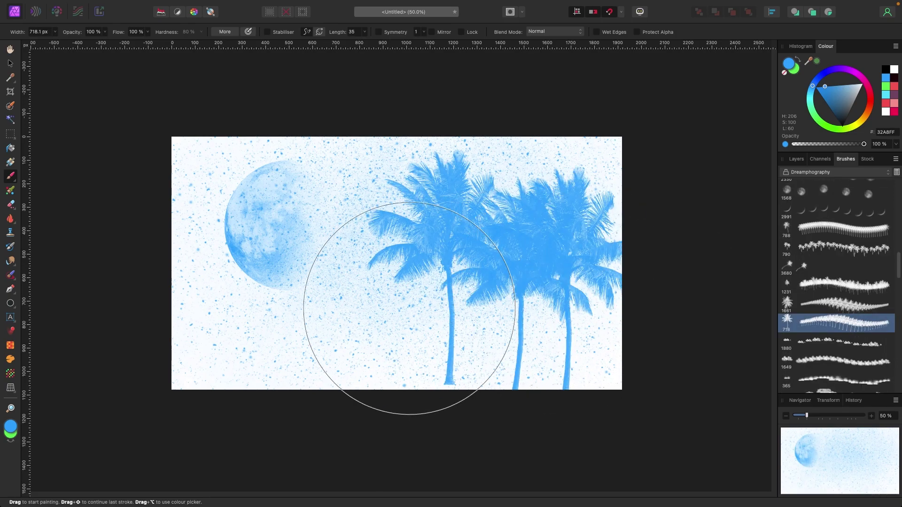
key(super+z)
click(828, 127)
click(411, 296)
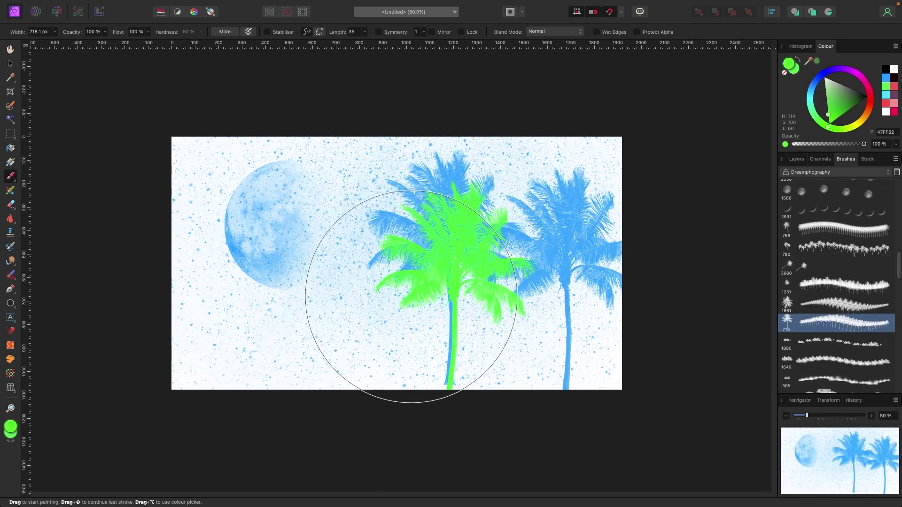
key(super+z)
click(359, 302)
click(469, 318)
click(181, 329)
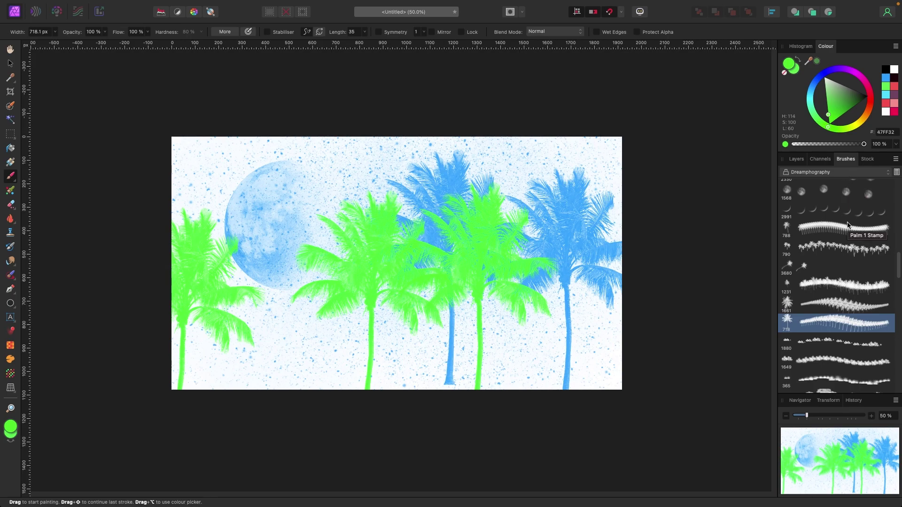
scroll(847, 221, up, 3)
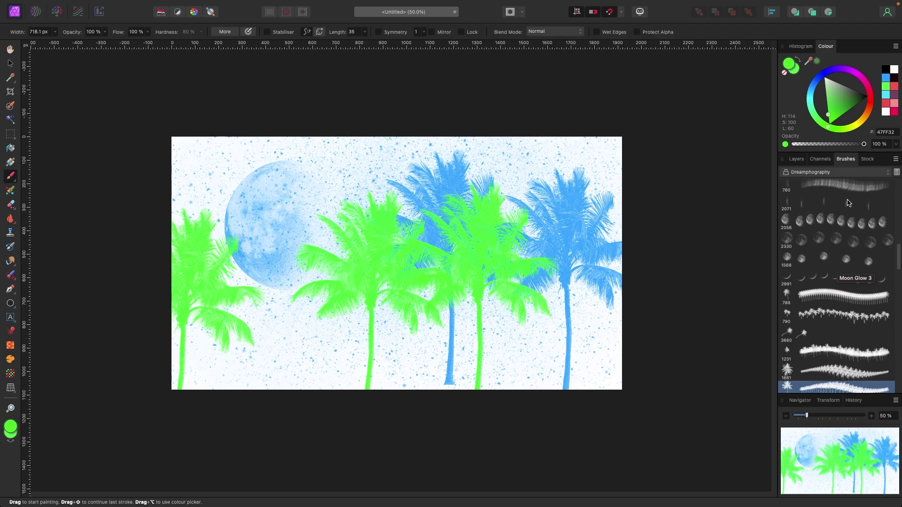
Choose Frankentoon - Texturizer B (2.0) from the Brushes panel category dropdown.
click(851, 172)
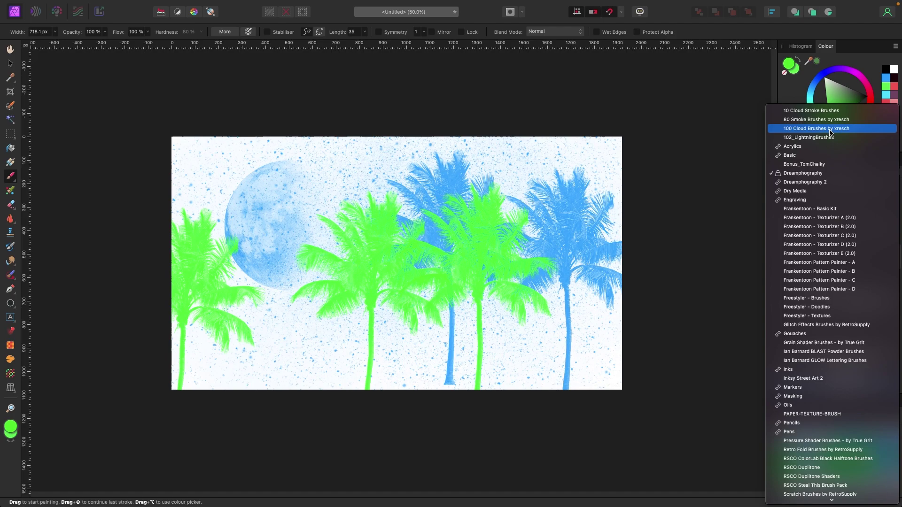
scroll(834, 213, down, 8)
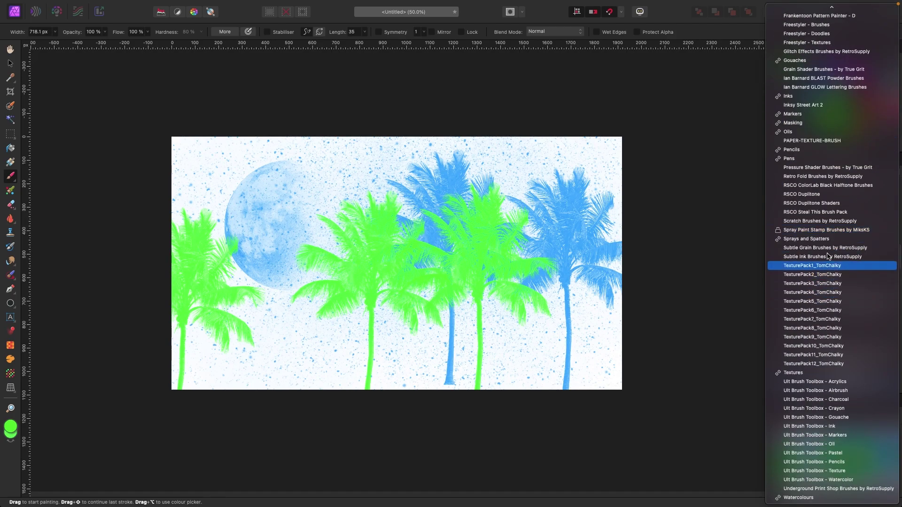
scroll(829, 83, up, 2)
click(841, 125)
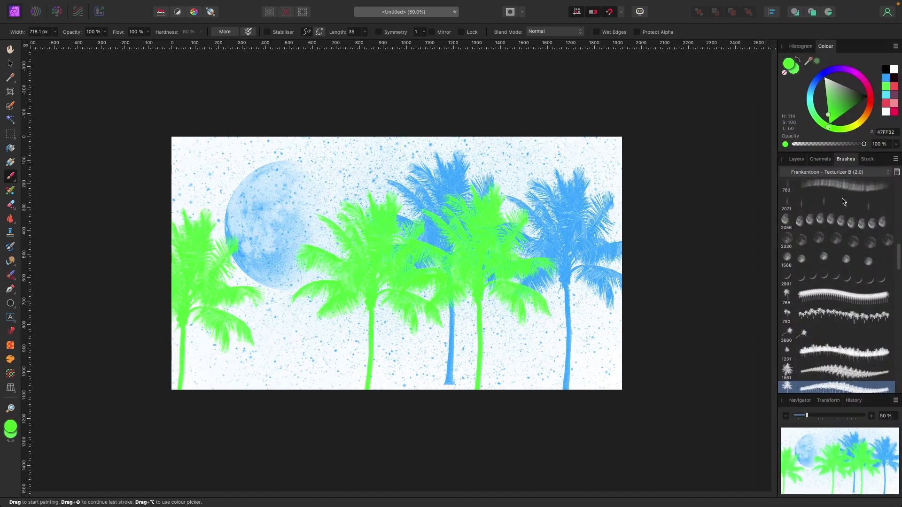